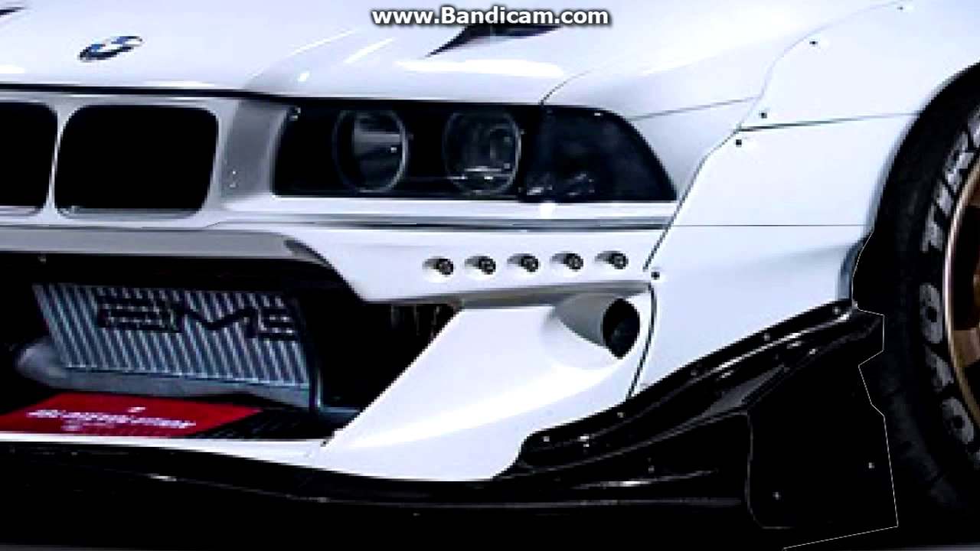
Step: Close the lasso outline around the widebody bumper and drag the pasted bumper onto the E34's front
{"action": "scroll", "coordinate": [799, 463], "scroll_direction": "down", "scroll_amount": 3}
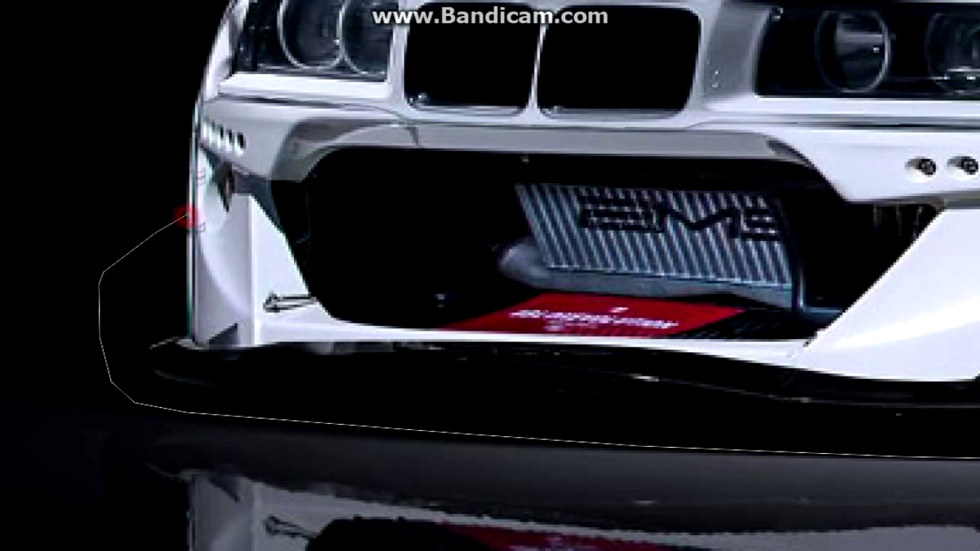
{"action": "left_click", "coordinate": [186, 218]}
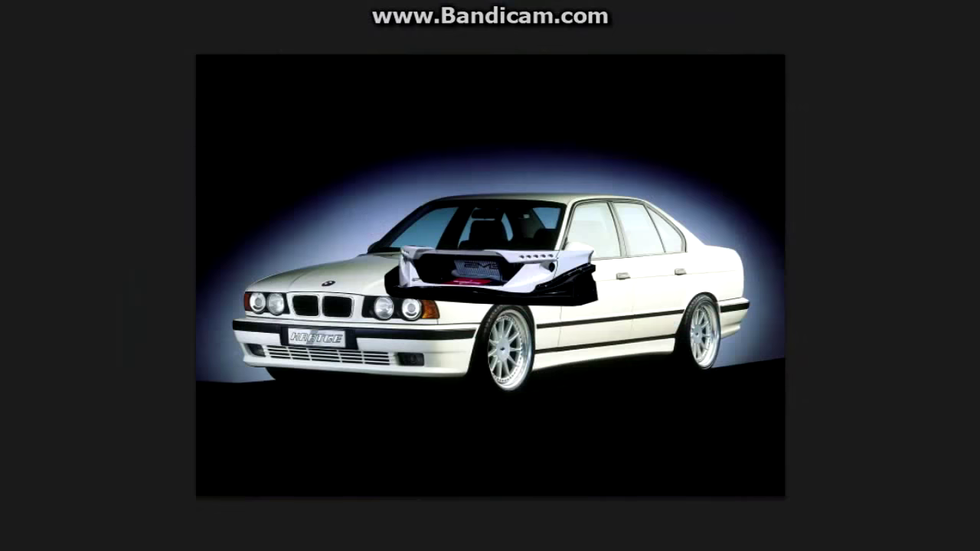
{"action": "left_click_drag", "start_coordinate": [490, 276], "coordinate": [328, 333]}
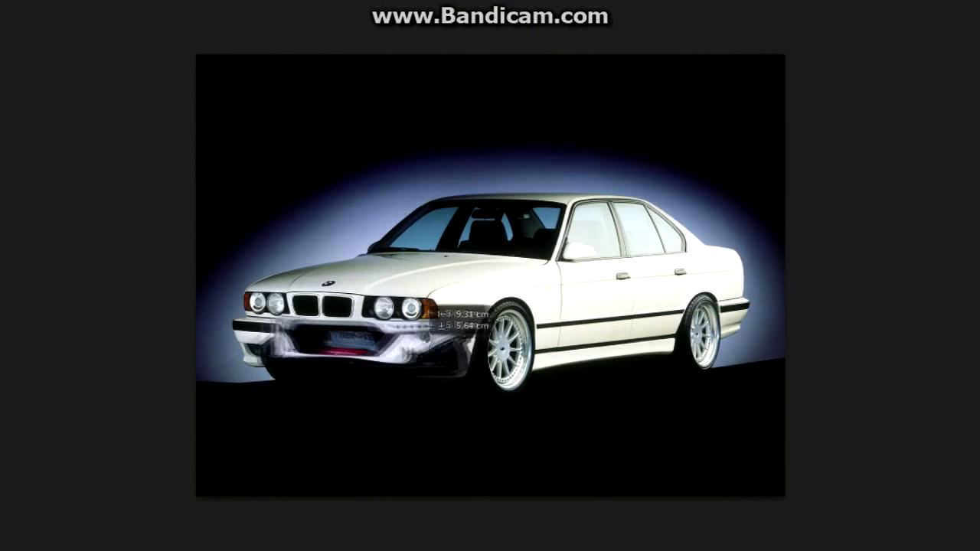
Step: Scale the pasted bumper wider and taller so it spans the E34's front end
{"action": "right_click", "coordinate": [401, 334]}
{"action": "left_click", "coordinate": [446, 468]}
{"action": "left_click_drag", "start_coordinate": [420, 369], "coordinate": [481, 369]}
{"action": "left_click_drag", "start_coordinate": [308, 410], "coordinate": [308, 436]}
{"action": "key", "text": "ctrl+plus"}
{"action": "key", "text": "ctrl+plus"}
{"action": "left_click_drag", "start_coordinate": [299, 378], "coordinate": [295, 280]}
{"action": "scroll", "coordinate": [490, 306], "scroll_direction": "down", "scroll_amount": 3}
{"action": "left_click_drag", "start_coordinate": [734, 344], "coordinate": [765, 345]}
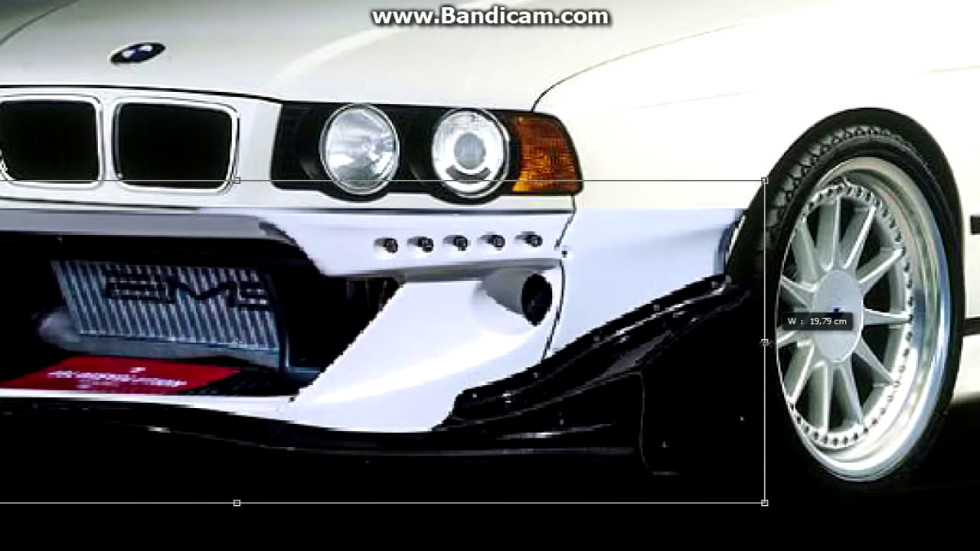
Step: Warp the bumper's corner to follow the front wheel arch, then close a selection along its edge
{"action": "right_click", "coordinate": [688, 296]}
{"action": "right_click", "coordinate": [726, 307]}
{"action": "left_click", "coordinate": [747, 416]}
{"action": "left_click_drag", "start_coordinate": [774, 186], "coordinate": [770, 193]}
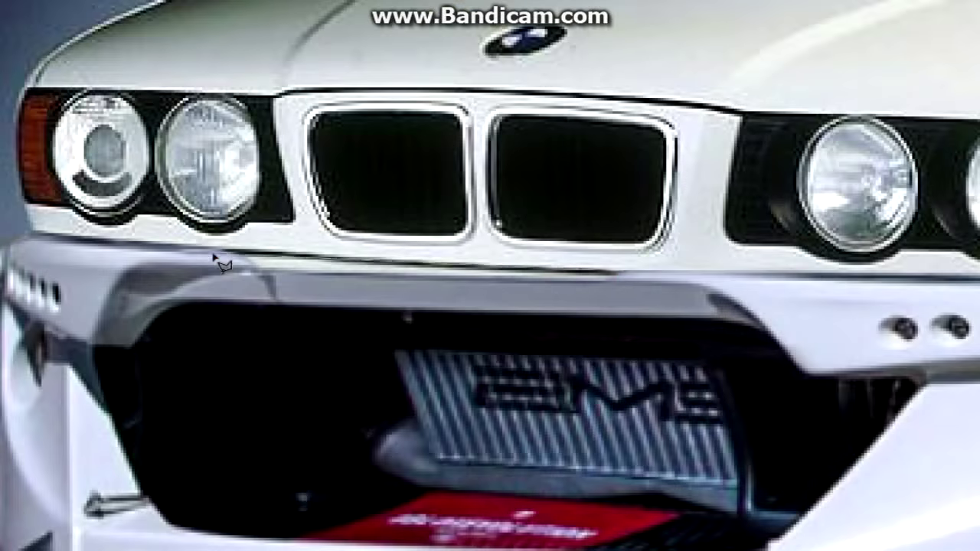
{"action": "double_click", "coordinate": [650, 285]}
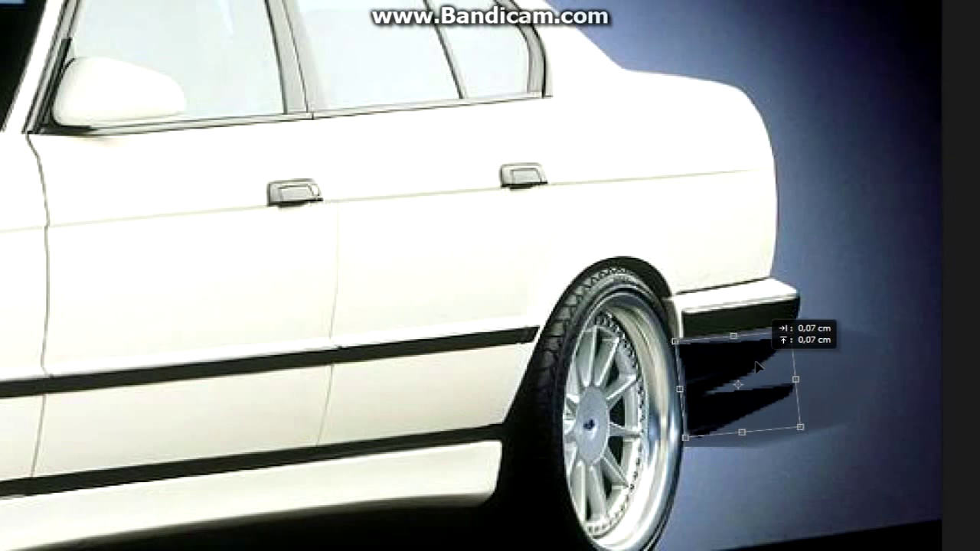
Step: Rotate the shadow piece slightly counter-clockwise behind the rear wheel
{"action": "left_click_drag", "start_coordinate": [823, 324], "coordinate": [818, 317]}
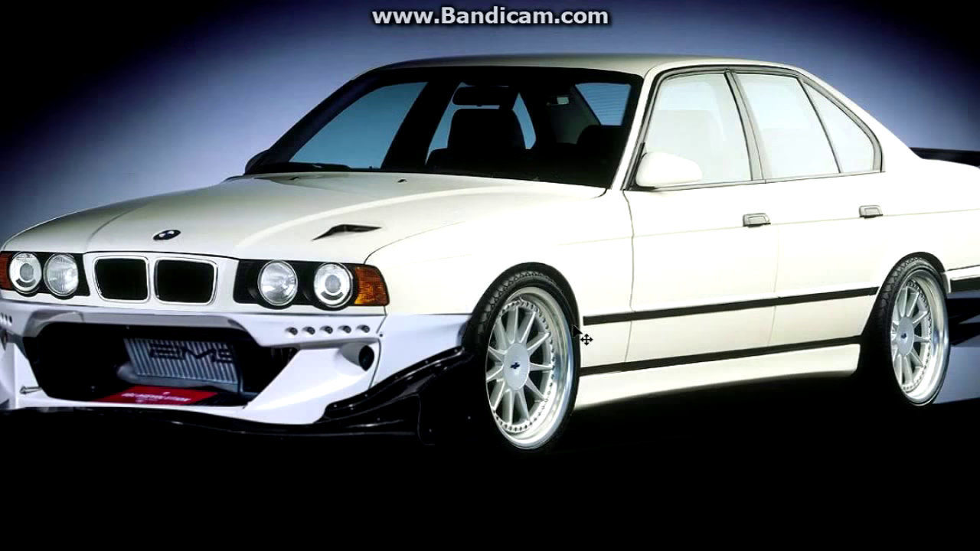
Step: Position and resize the new white wheel to fill the front arch, then bend the bumper's lower outline
{"action": "left_click_drag", "start_coordinate": [526, 349], "coordinate": [527, 356]}
{"action": "key", "text": "ctrl+t"}
{"action": "left_click_drag", "start_coordinate": [580, 301], "coordinate": [589, 266]}
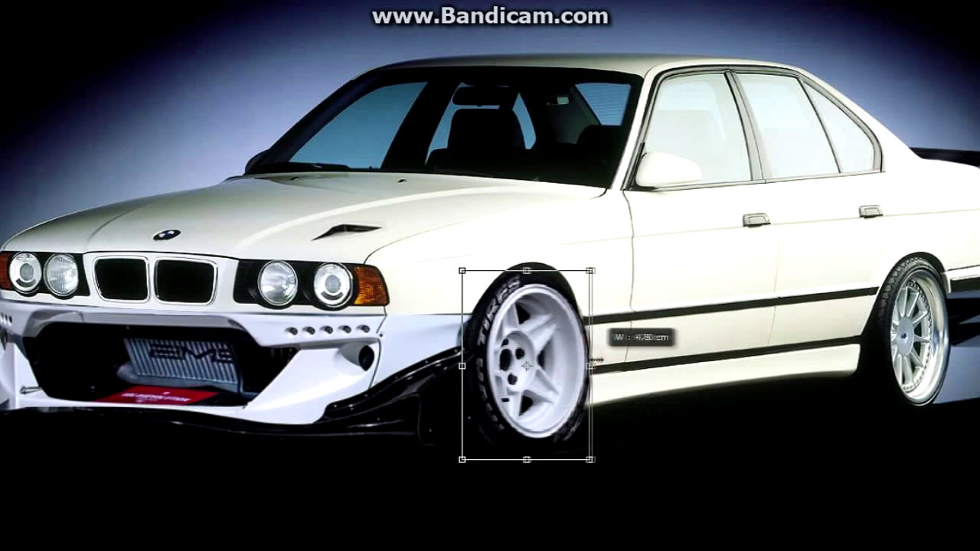
{"action": "left_click_drag", "start_coordinate": [459, 363], "coordinate": [459, 361]}
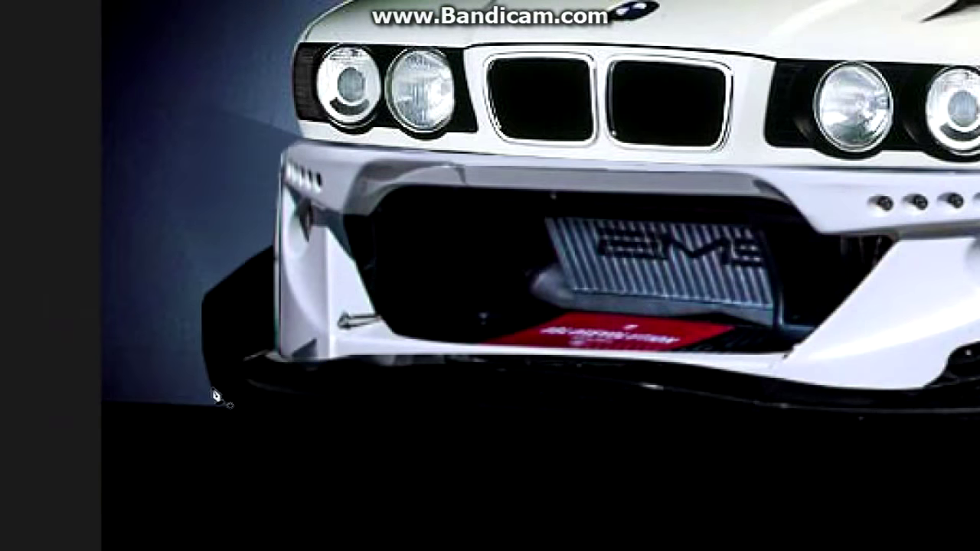
{"action": "left_click_drag", "start_coordinate": [290, 400], "coordinate": [291, 419]}
Step: Trace the car's outline with points at the front wheel, windshield pillar and hood's front edge
{"action": "scroll", "coordinate": [678, 462], "scroll_direction": "right", "scroll_amount": 8}
{"action": "left_click", "coordinate": [678, 462]}
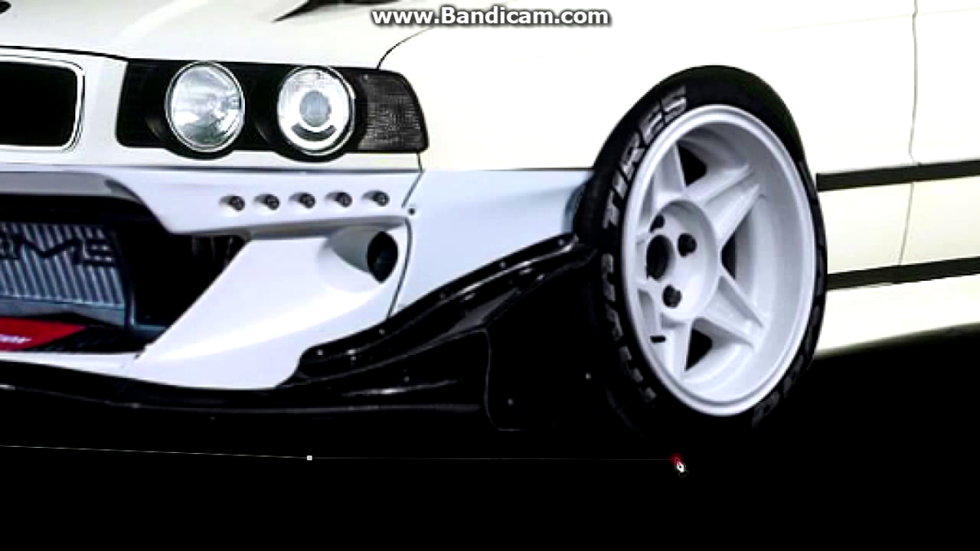
{"action": "scroll", "coordinate": [802, 383], "scroll_direction": "right", "scroll_amount": 9}
{"action": "scroll", "coordinate": [893, 310], "scroll_direction": "up", "scroll_amount": 2}
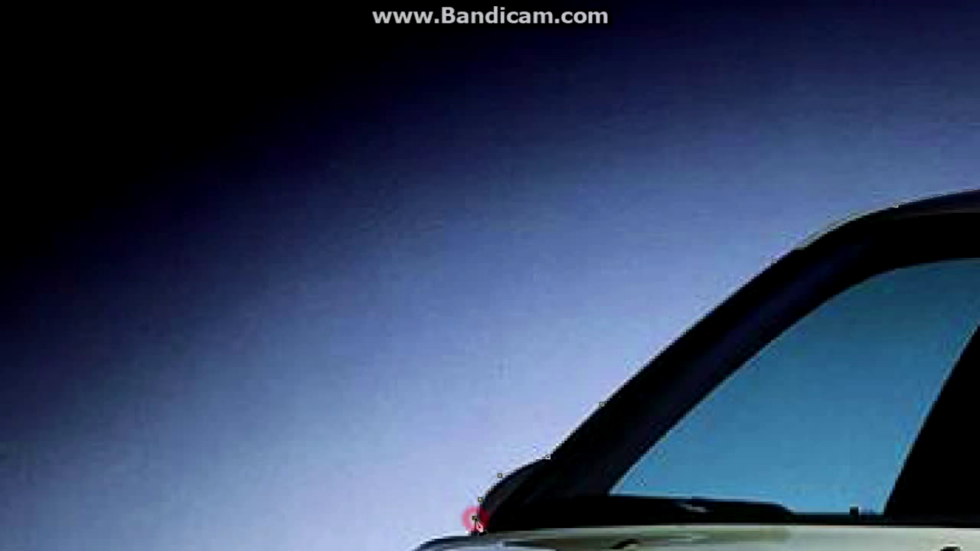
{"action": "left_click_drag", "start_coordinate": [470, 518], "coordinate": [474, 429]}
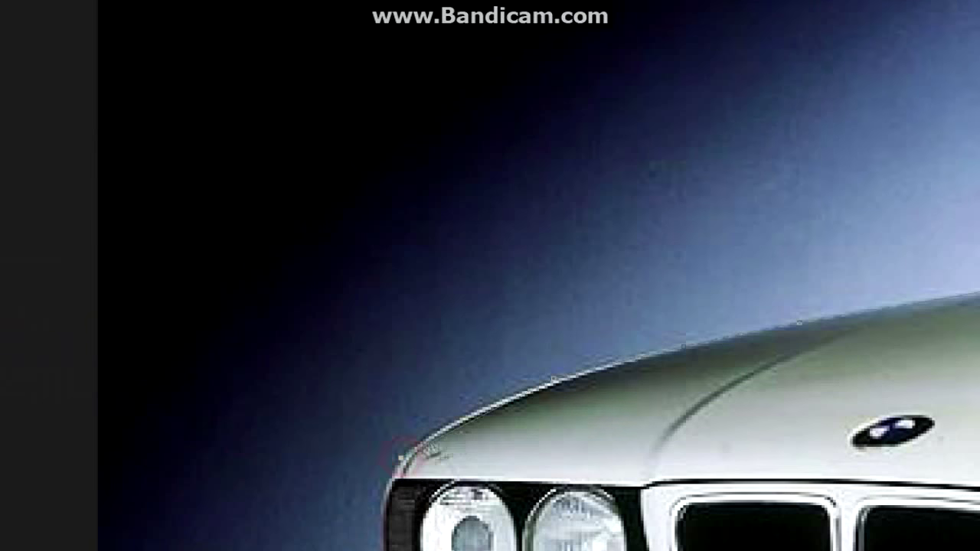
{"action": "left_click", "coordinate": [377, 461]}
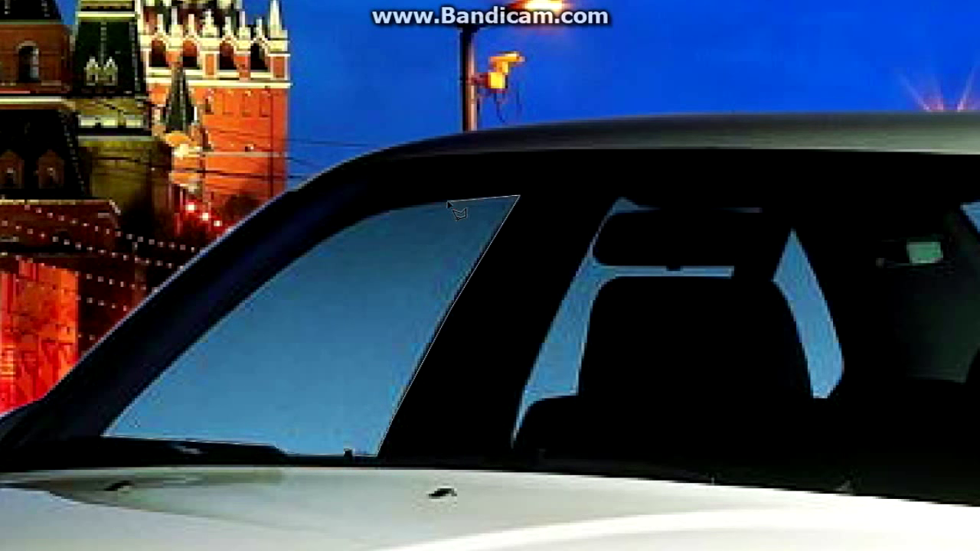
Step: Delete the windshield glass to reveal the city, then bring up options for the window area
{"action": "key", "text": "Delete"}
{"action": "right_click", "coordinate": [444, 262]}
{"action": "left_click", "coordinate": [459, 265]}
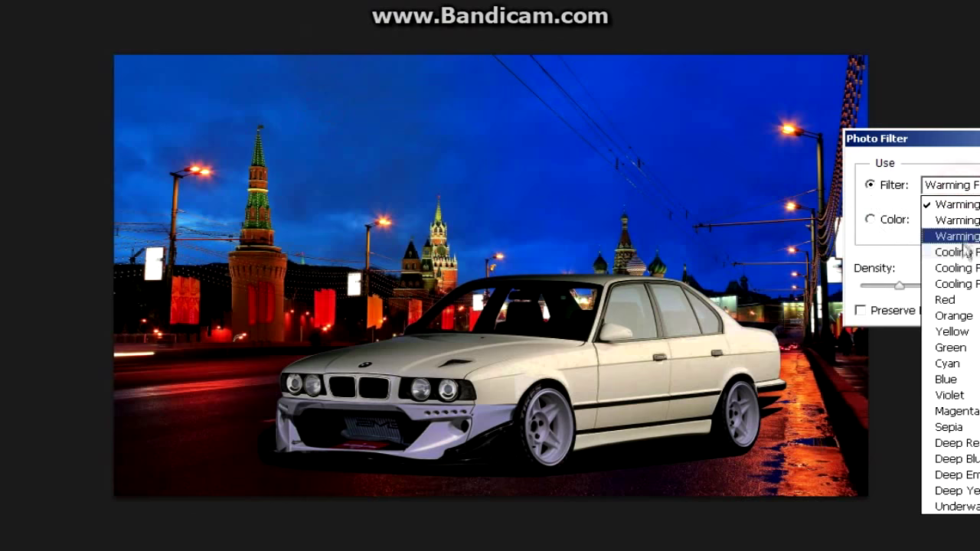
Step: Apply a Cooling photo filter with density about 2
{"action": "left_click", "coordinate": [957, 252]}
{"action": "left_click_drag", "start_coordinate": [889, 288], "coordinate": [863, 297]}
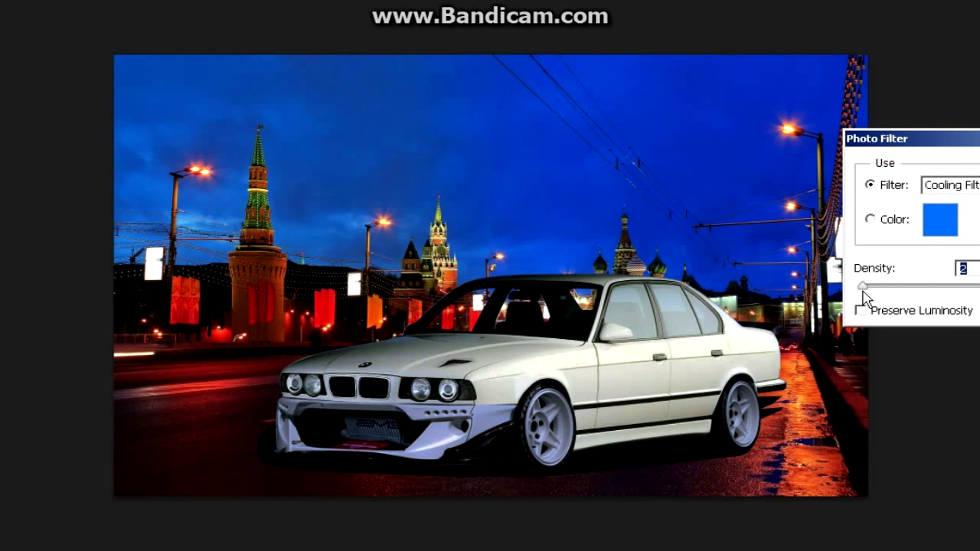
{"action": "key", "text": "Return"}
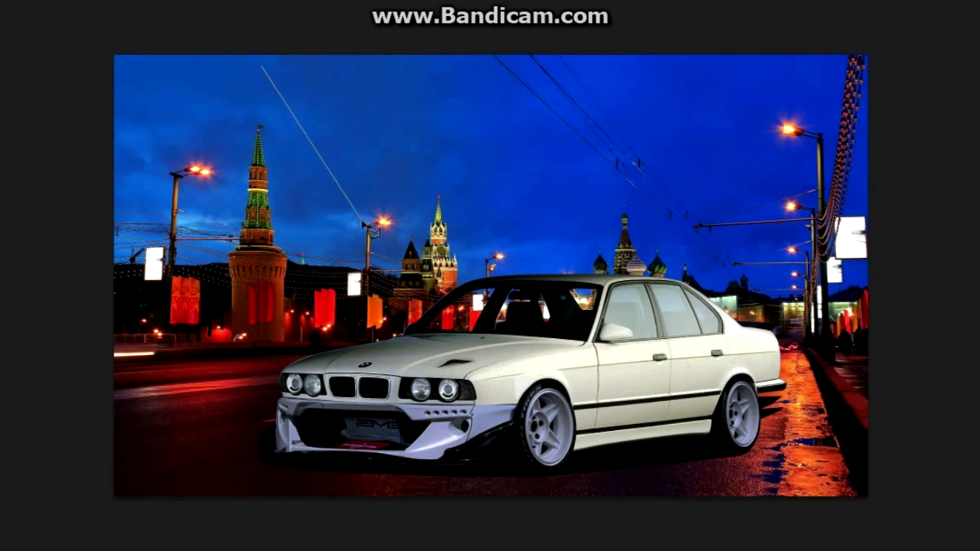
Step: Duplicate the sky selection into a patch and stretch it over the car as a faint blue tint
{"action": "key", "text": "ctrl+j"}
{"action": "key", "text": "ctrl+t"}
{"action": "left_click_drag", "start_coordinate": [459, 191], "coordinate": [521, 150]}
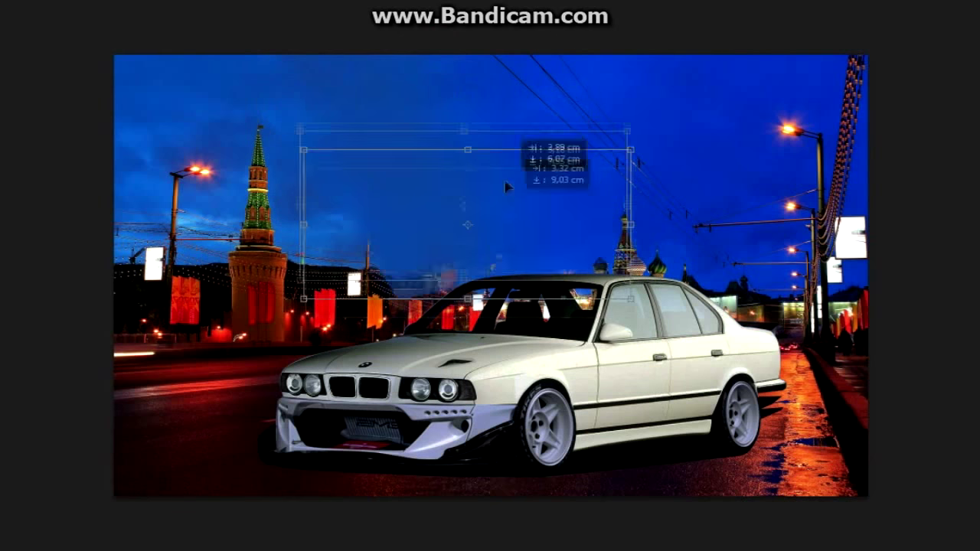
{"action": "key", "text": "Return"}
{"action": "right_click", "coordinate": [477, 221]}
{"action": "left_click", "coordinate": [518, 344]}
{"action": "left_click_drag", "start_coordinate": [543, 181], "coordinate": [786, 273]}
{"action": "key", "text": "Return"}
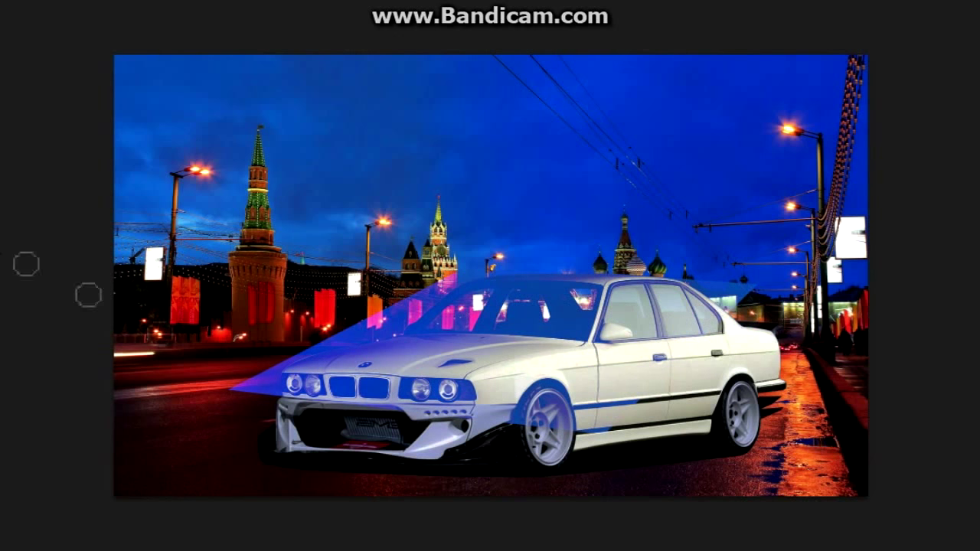
Step: Erase the blue tint left of the car's front and over the windshield and hood, then copy the bridge lights
{"action": "left_click_drag", "start_coordinate": [237, 383], "coordinate": [475, 395]}
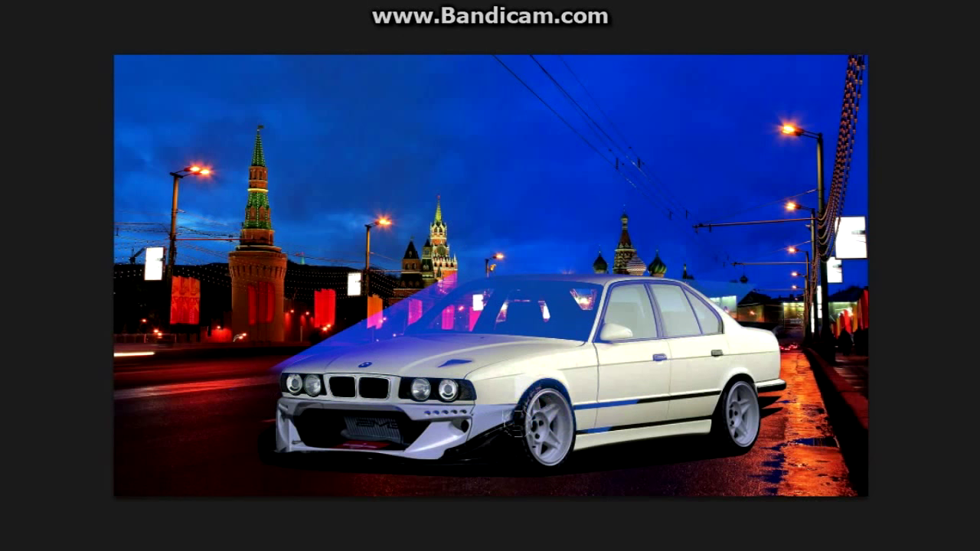
{"action": "left_click_drag", "start_coordinate": [459, 295], "coordinate": [341, 329]}
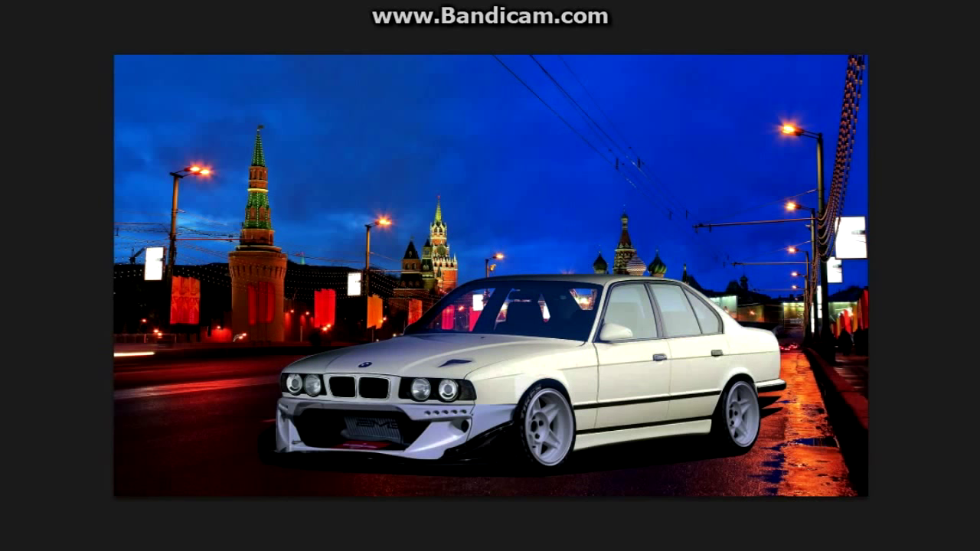
{"action": "key", "text": "ctrl+c"}
Step: Move the bridge light strip onto the car's side and warp it to follow the body's curve
{"action": "left_click", "coordinate": [604, 184]}
{"action": "key", "text": "ctrl+t"}
{"action": "right_click", "coordinate": [868, 178]}
{"action": "mouse_move", "coordinate": [824, 155]}
{"action": "left_mouse_down"}
{"action": "mouse_move", "coordinate": [697, 373]}
{"action": "mouse_move", "coordinate": [701, 304]}
{"action": "left_mouse_up"}
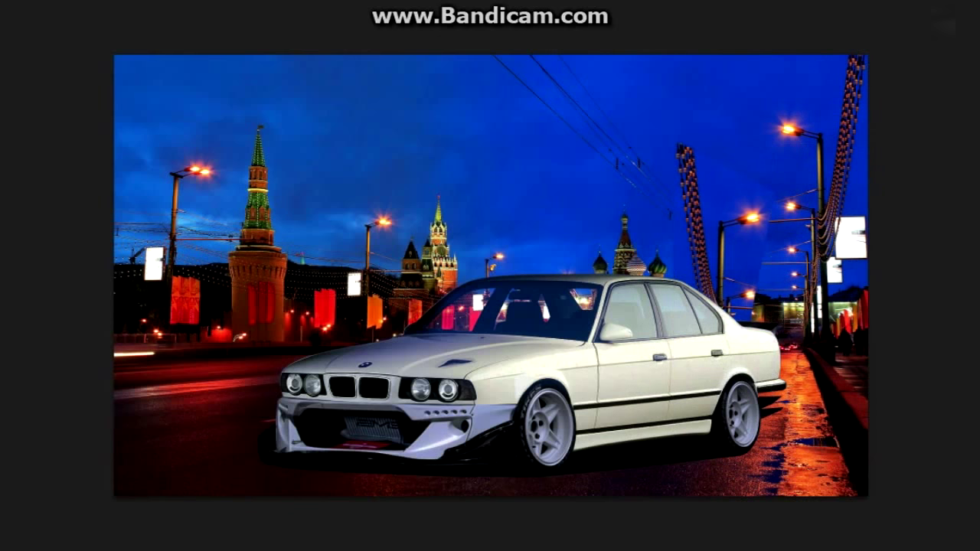
{"action": "right_click", "coordinate": [716, 302]}
{"action": "left_click", "coordinate": [765, 411]}
{"action": "left_click_drag", "start_coordinate": [645, 238], "coordinate": [582, 287]}
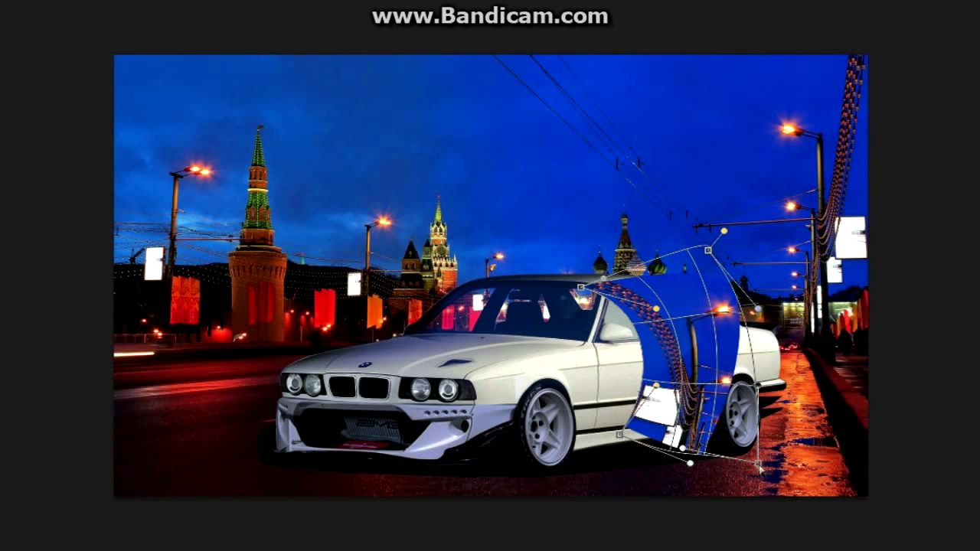
{"action": "key", "text": "Return"}
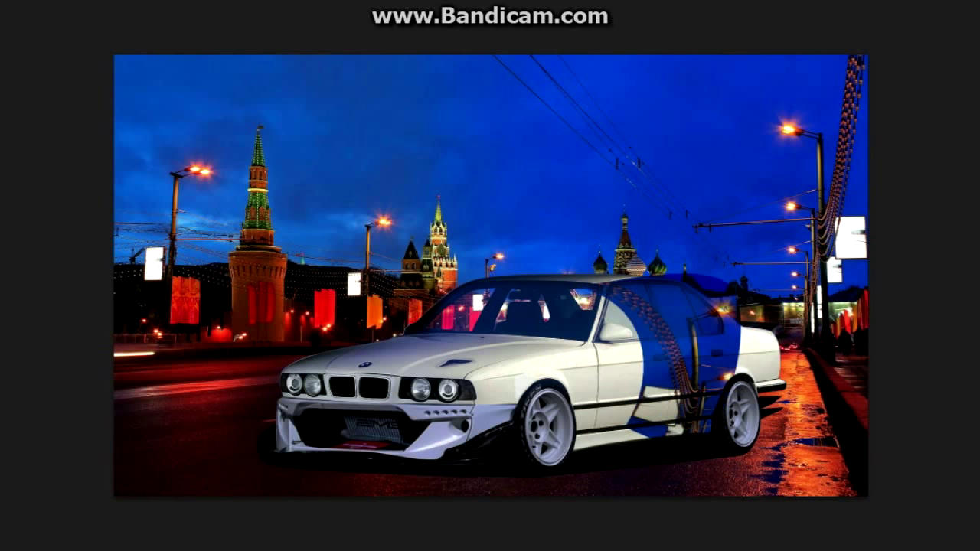